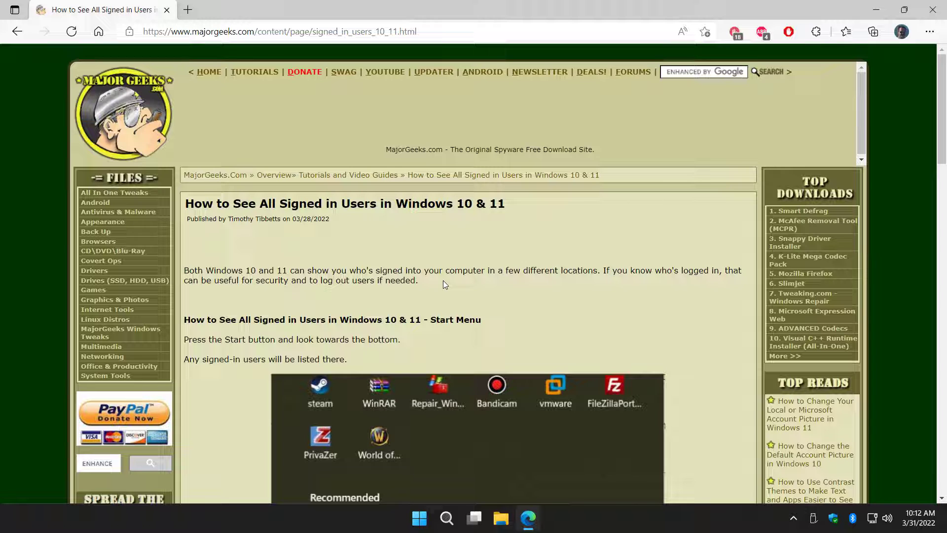
Scroll the MajorGeeks article down to the Start Menu section and its screenshot.
scroll(443, 280, "down", 3)
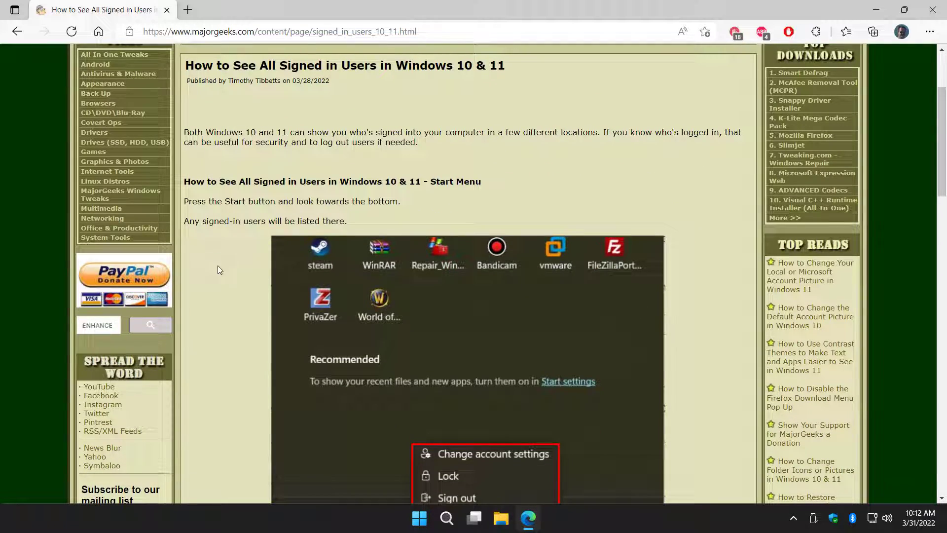
scroll(224, 266, "down", 3)
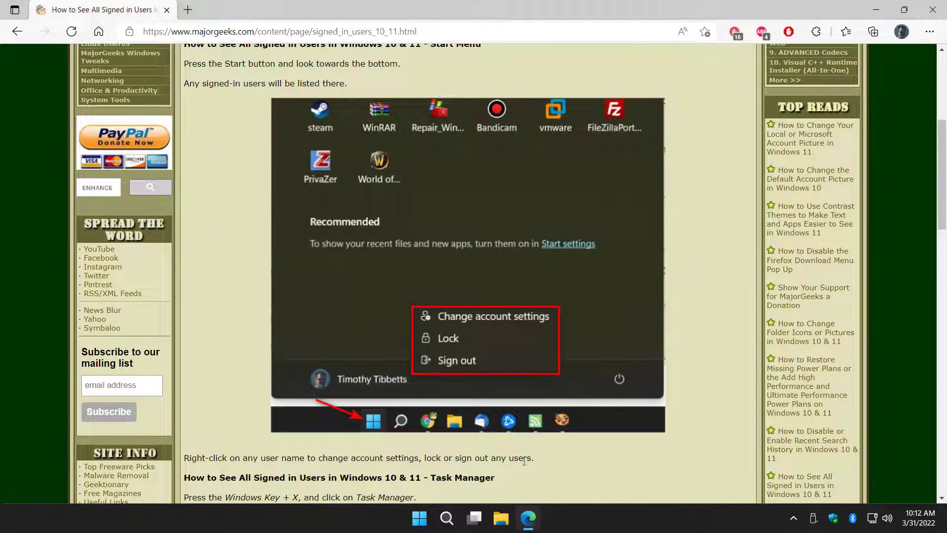
left_click(420, 519)
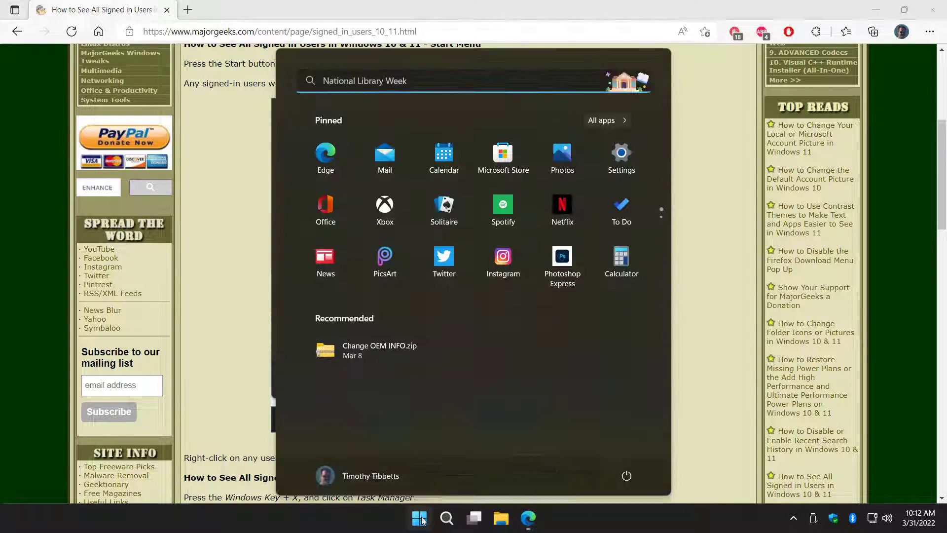
left_click(360, 475)
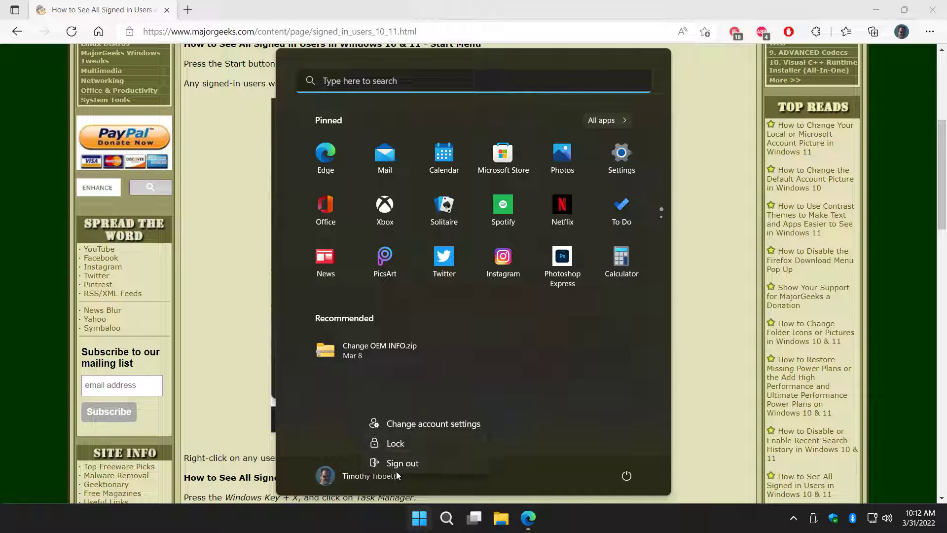
left_click(198, 320)
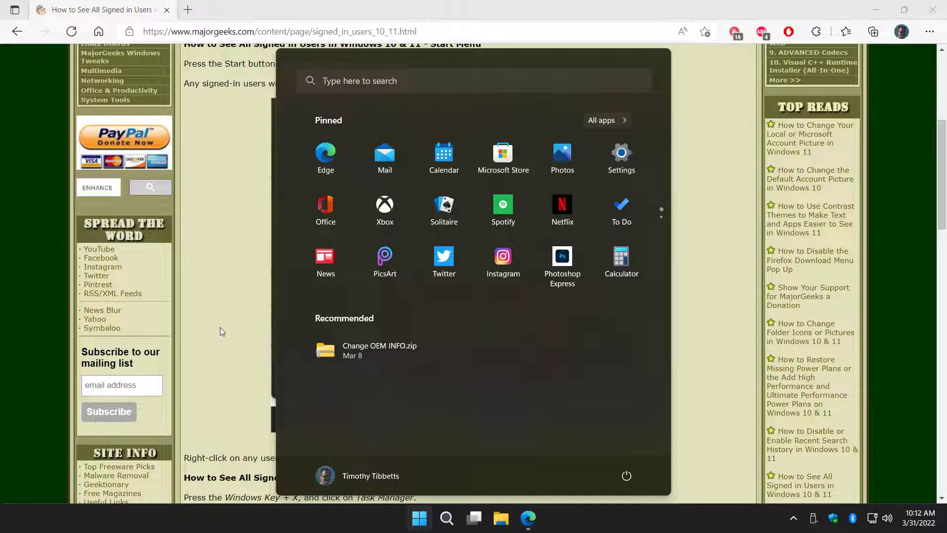
left_click(213, 307)
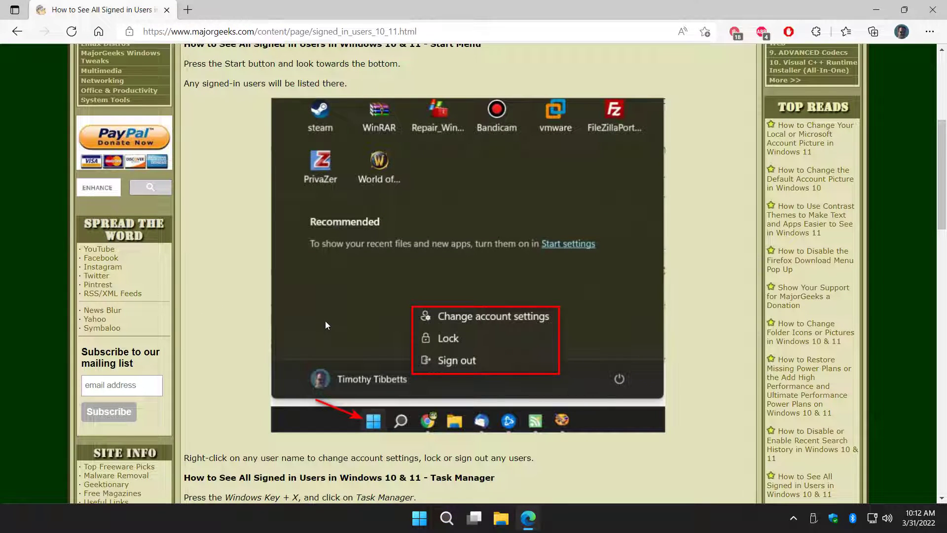
Launch Task Manager from the Win+X quick menu.
scroll(318, 282, "down", 6)
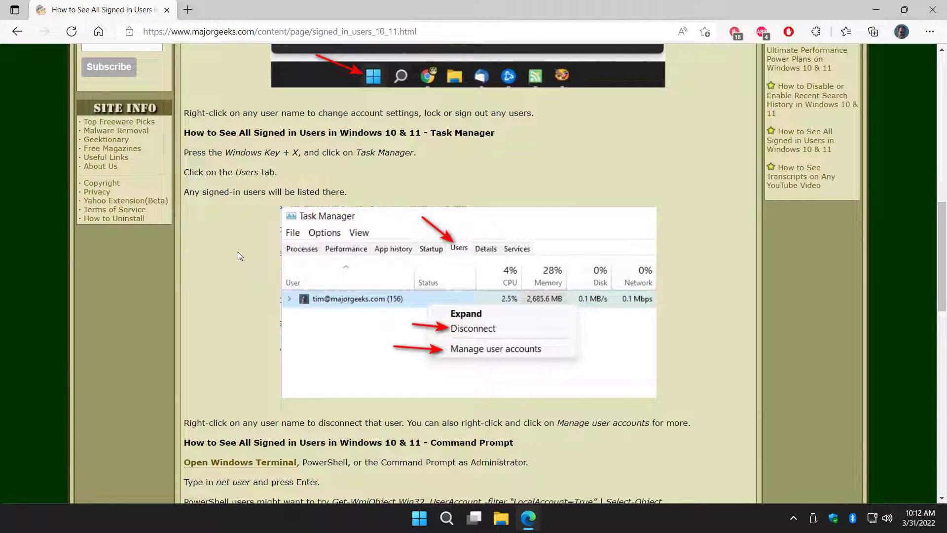
key("super+x")
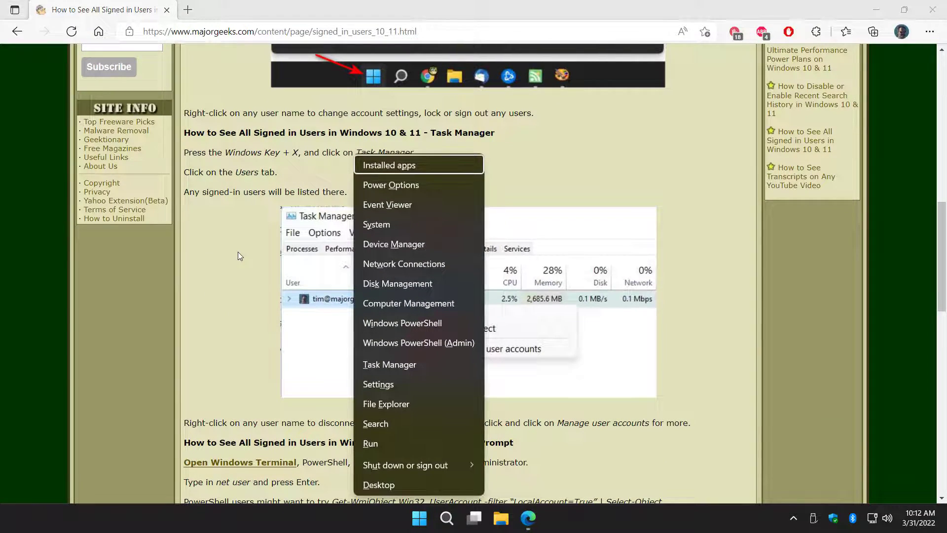
left_click(407, 365)
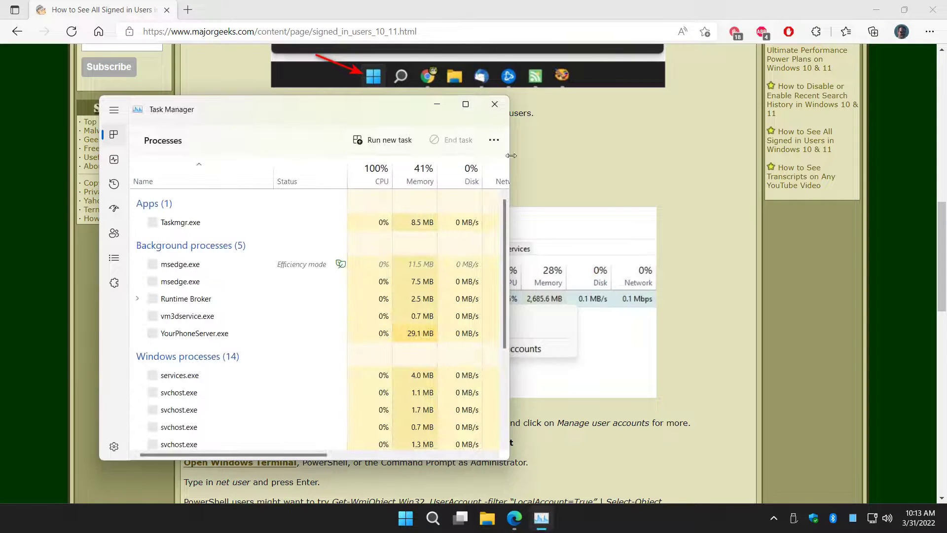
Widen and reposition Task Manager, then show its Users page listing one account.
left_click_drag(507, 152, 674, 161)
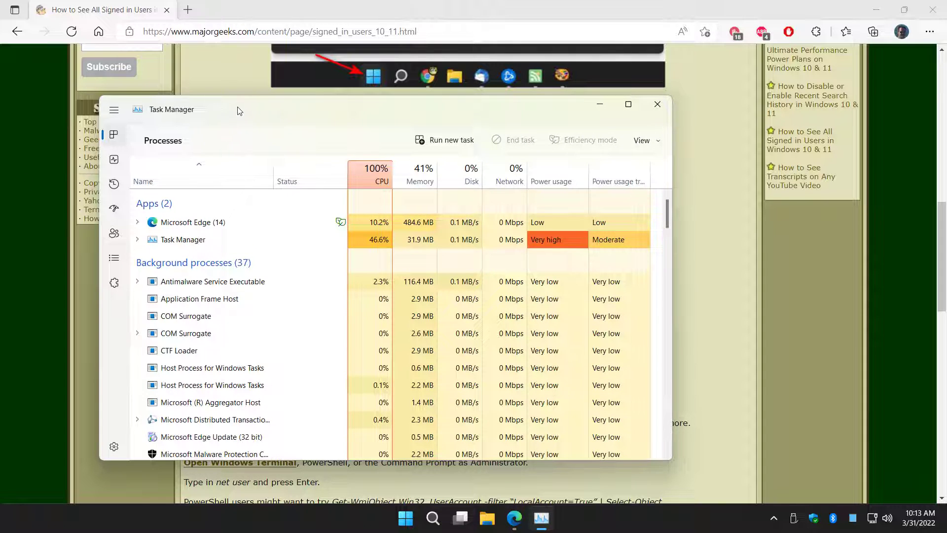
left_click_drag(240, 110, 307, 106)
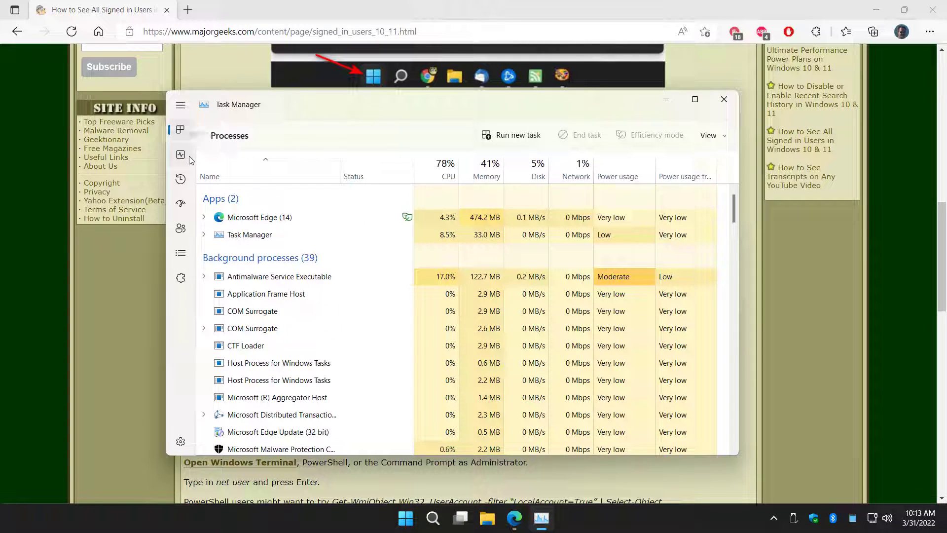
left_click(180, 229)
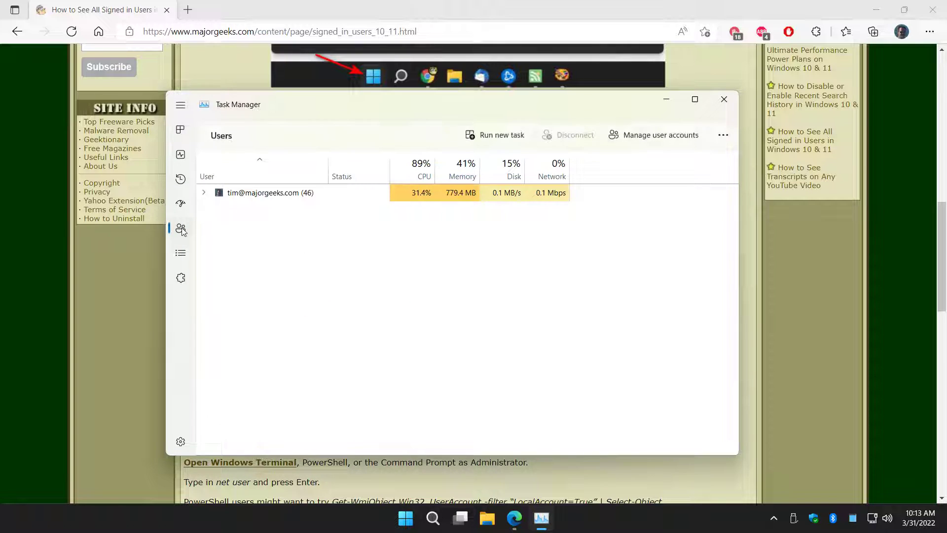
Inspect the signed-in user's options menu and right-click actions, then close Task Manager.
mouse_move(505, 102)
left_mouse_down()
mouse_move(506, 370)
mouse_move(500, 96)
left_mouse_up()
left_click(298, 184)
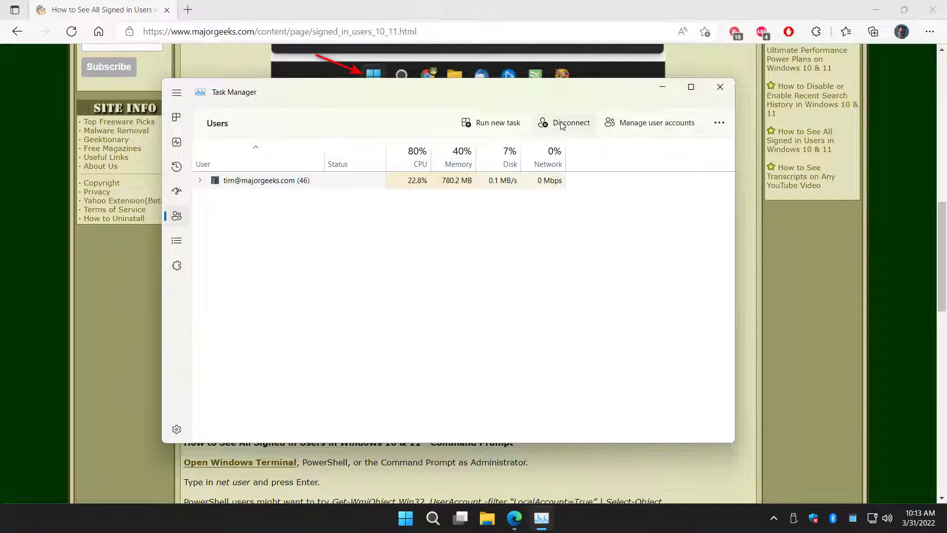
left_click(720, 124)
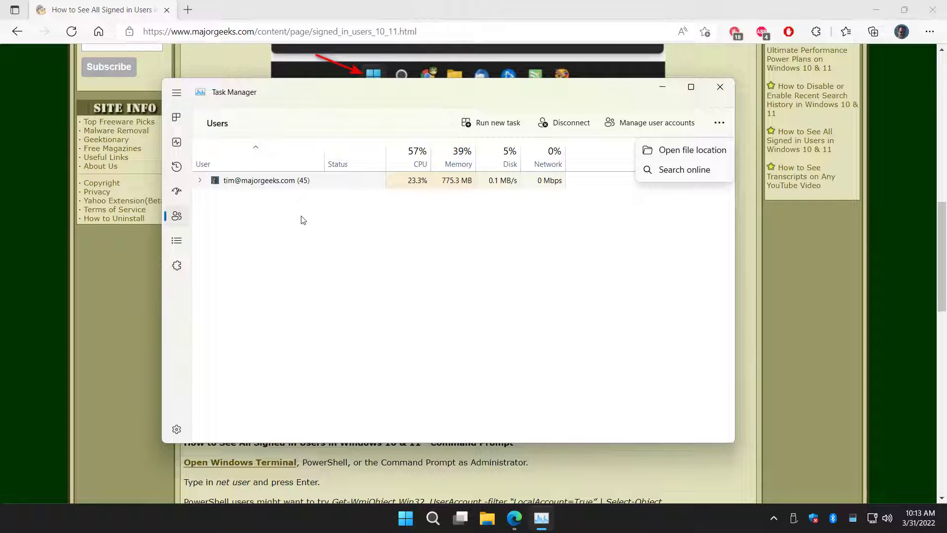
right_click(286, 179)
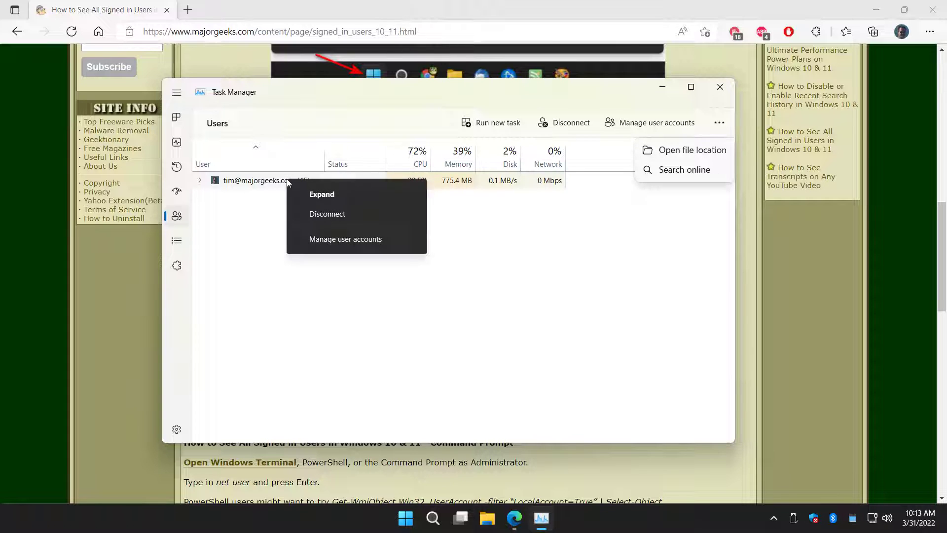
left_click(320, 240)
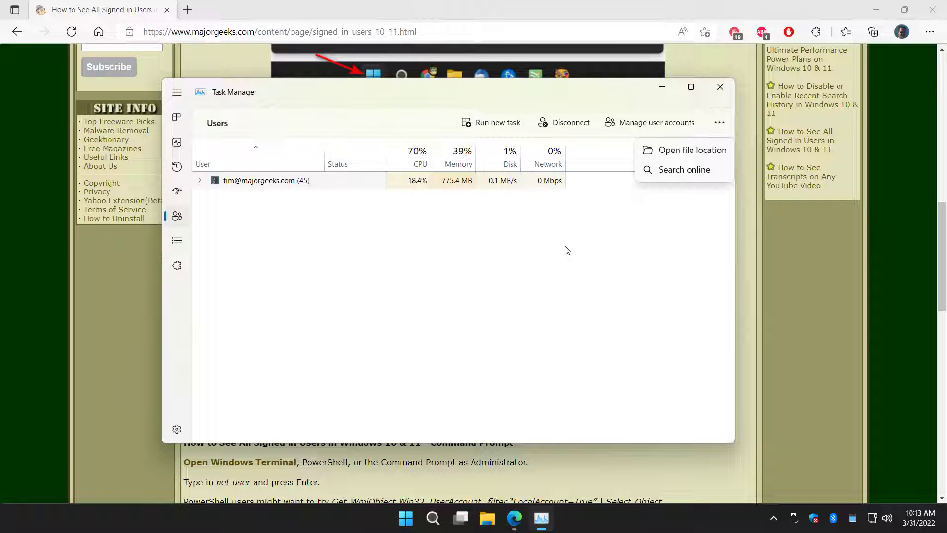
left_click(718, 92)
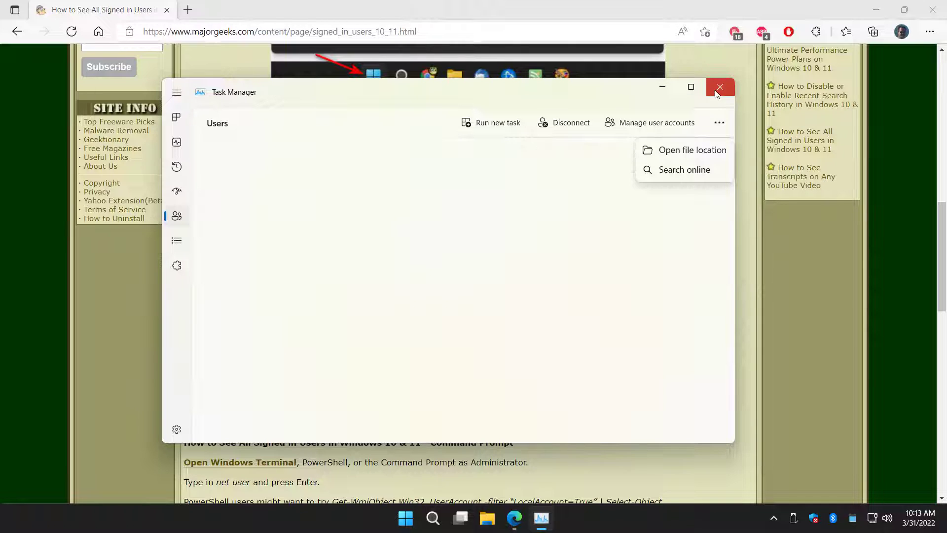
scroll(239, 288, "down", 3)
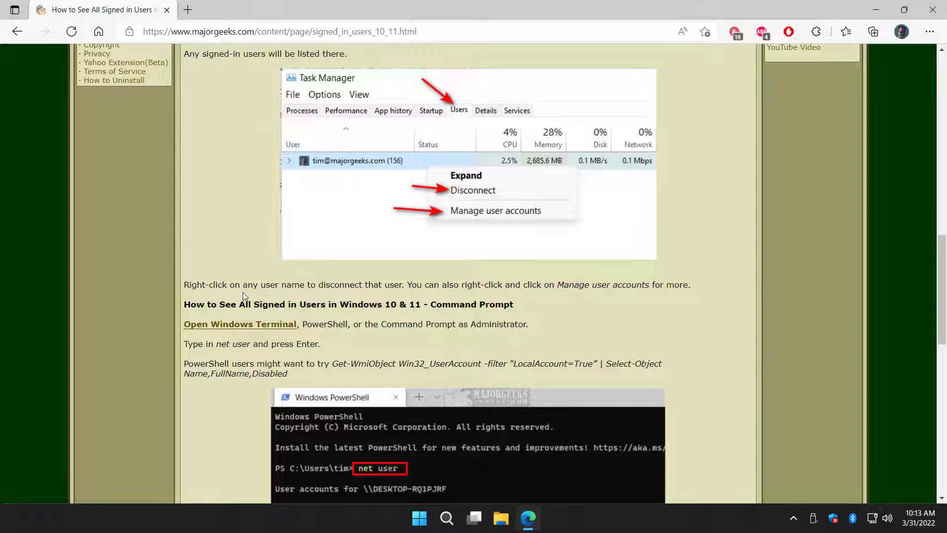
Launch Windows PowerShell (Admin) from the Win+X quick menu.
scroll(227, 293, "down", 3)
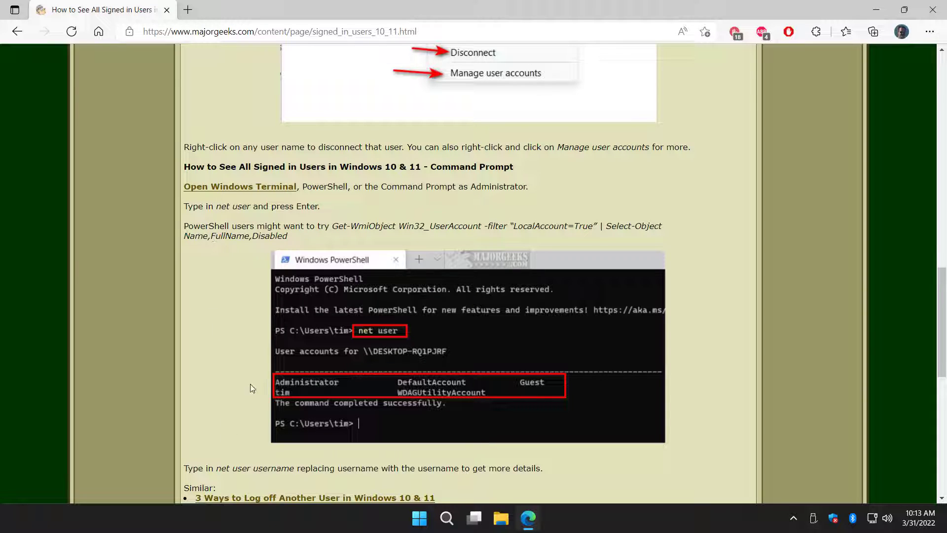
key("super+x")
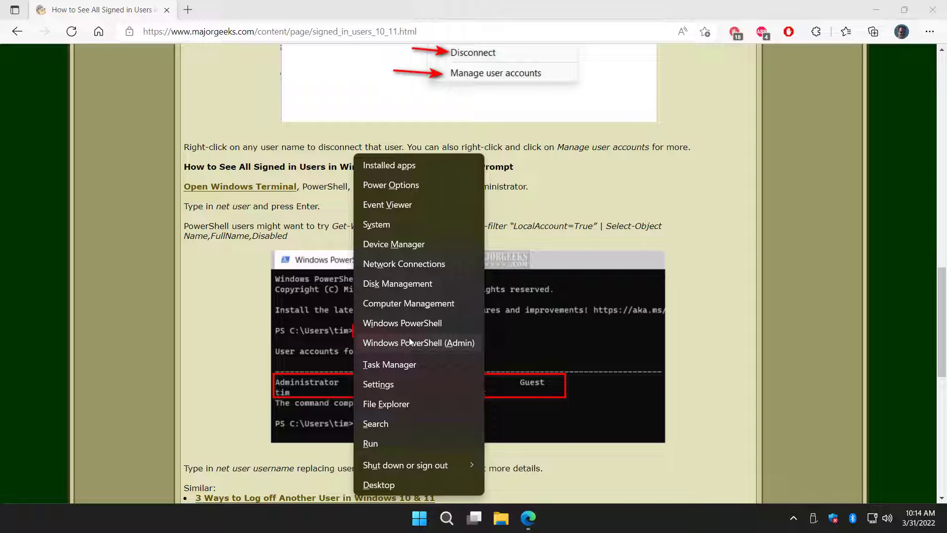
key("Escape")
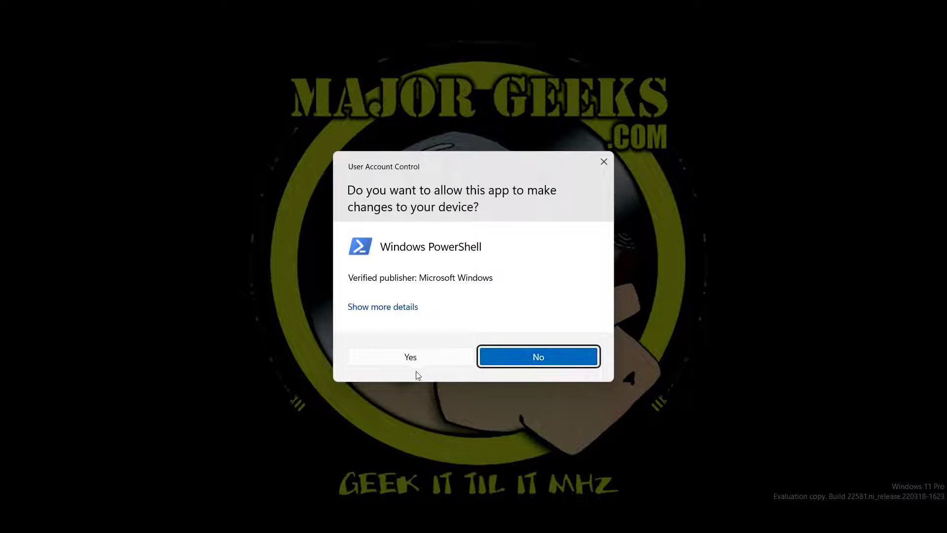
Approve the UAC prompt and run net users to list all local accounts.
left_click(418, 362)
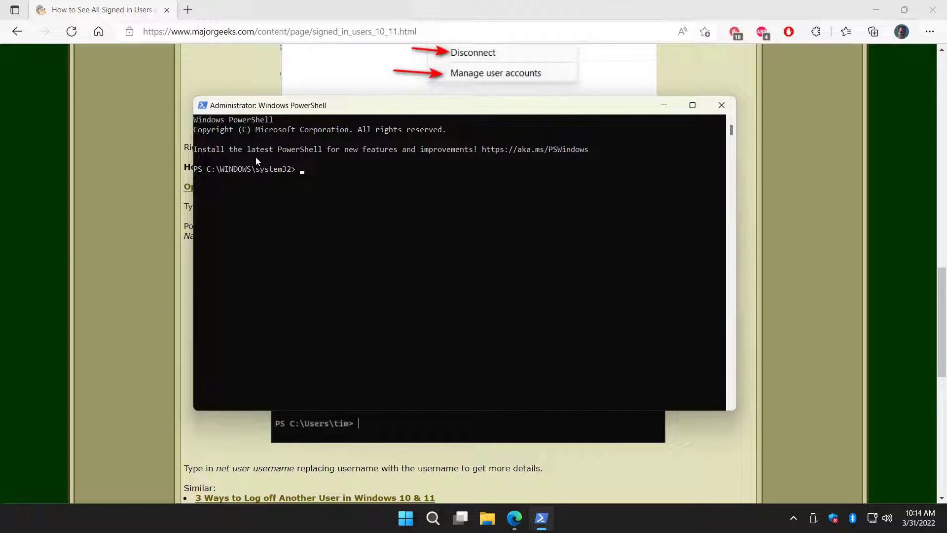
type("net users")
key("Return")
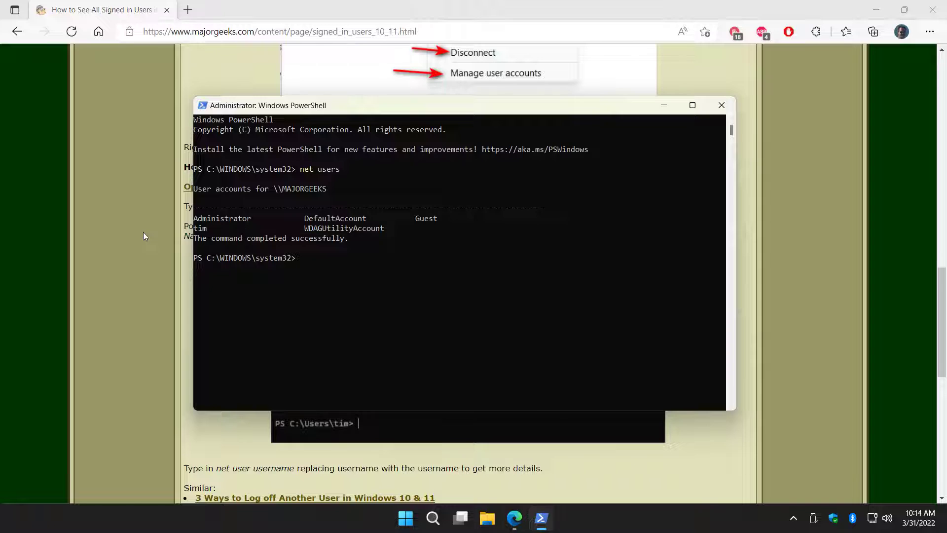
left_click(137, 251)
Highlight the article's Get-WmiObject PowerShell command and the 'net user' instruction text.
scroll(203, 262, "down", 1)
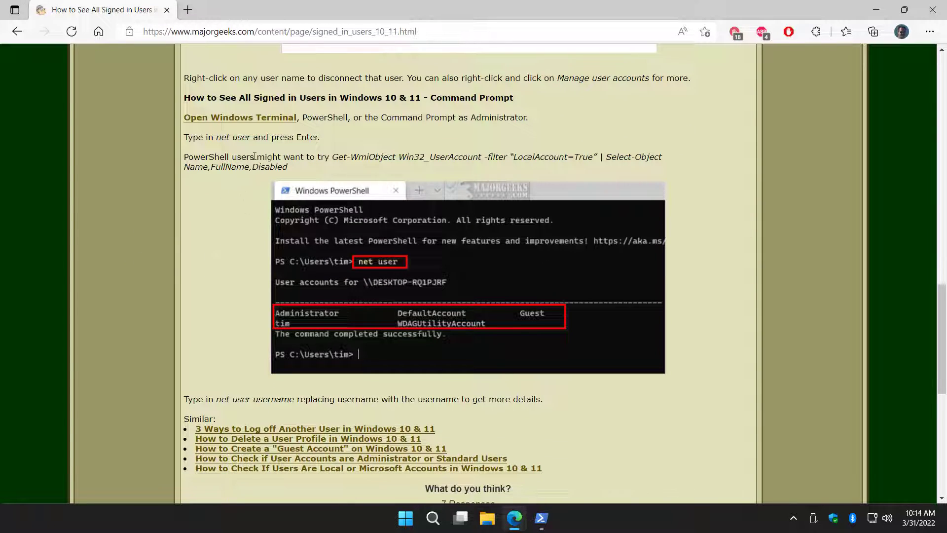
left_click_drag(361, 159, 594, 163)
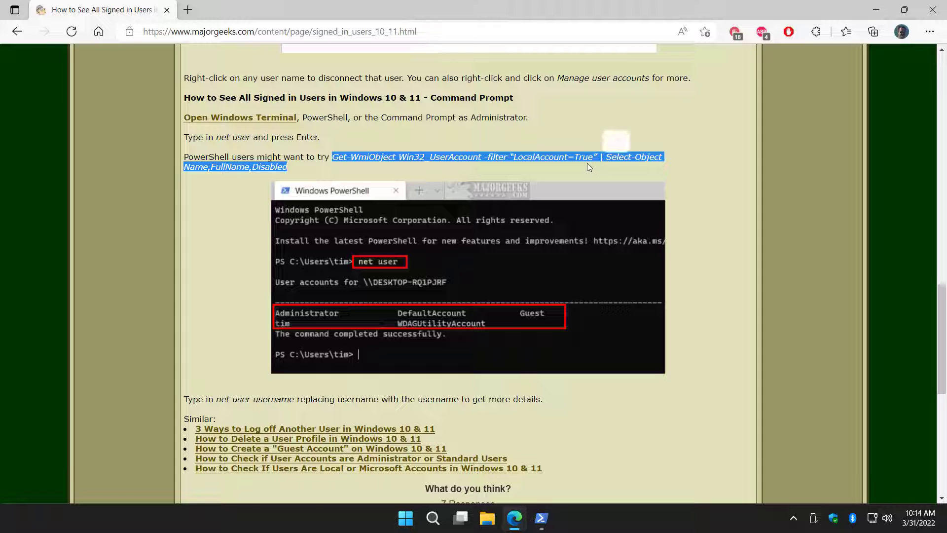
left_click(413, 179)
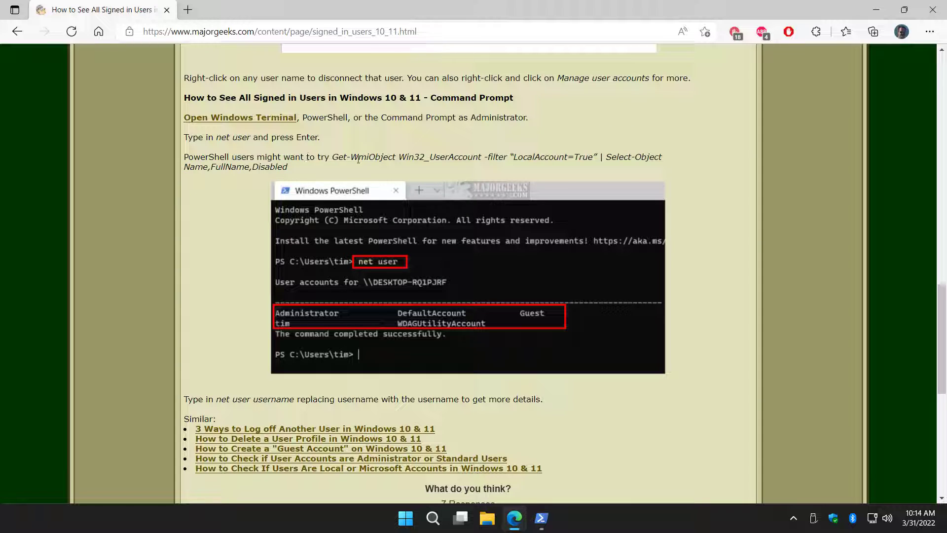
left_click_drag(338, 164, 337, 165)
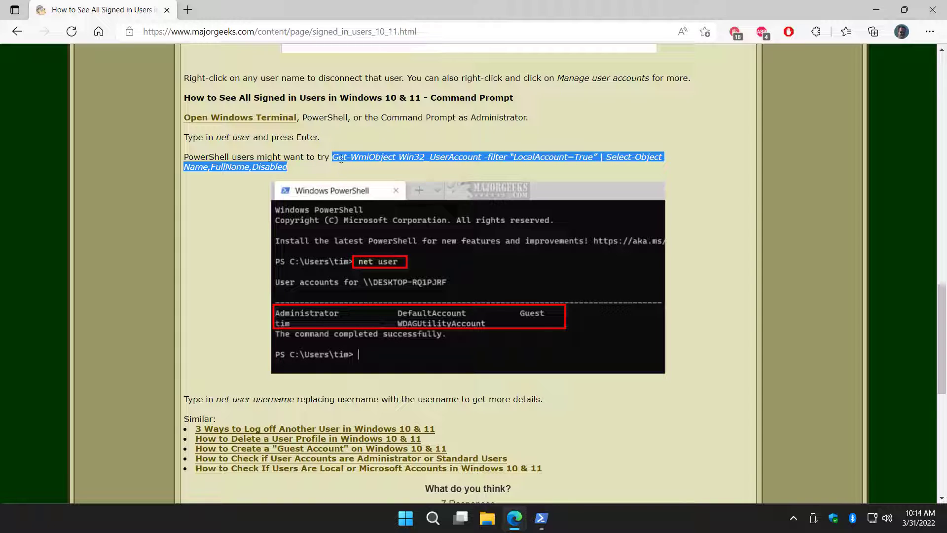
left_click(217, 136)
left_click_drag(216, 136, 250, 137)
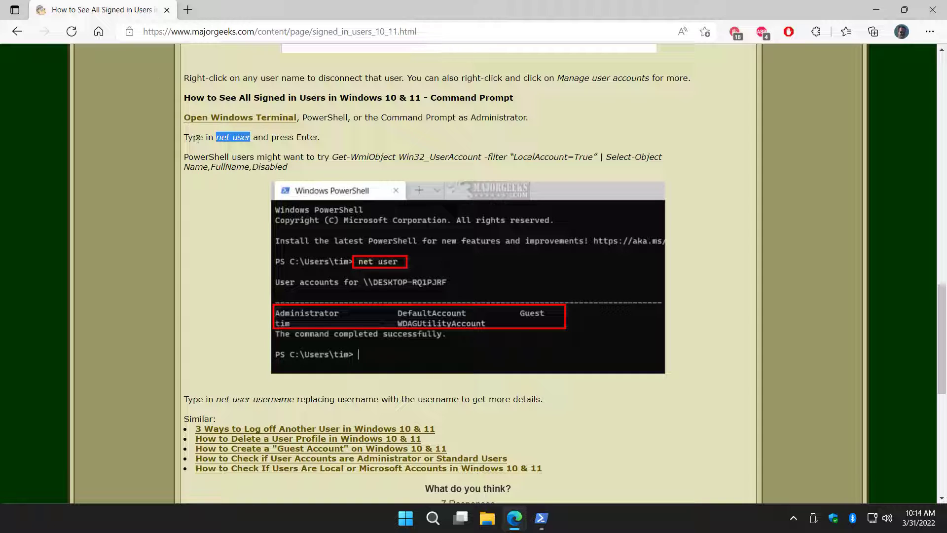
left_click(217, 158)
Run net user with one account's username in PowerShell, review its details, then close PowerShell.
mouse_move(542, 519)
left_click(541, 517)
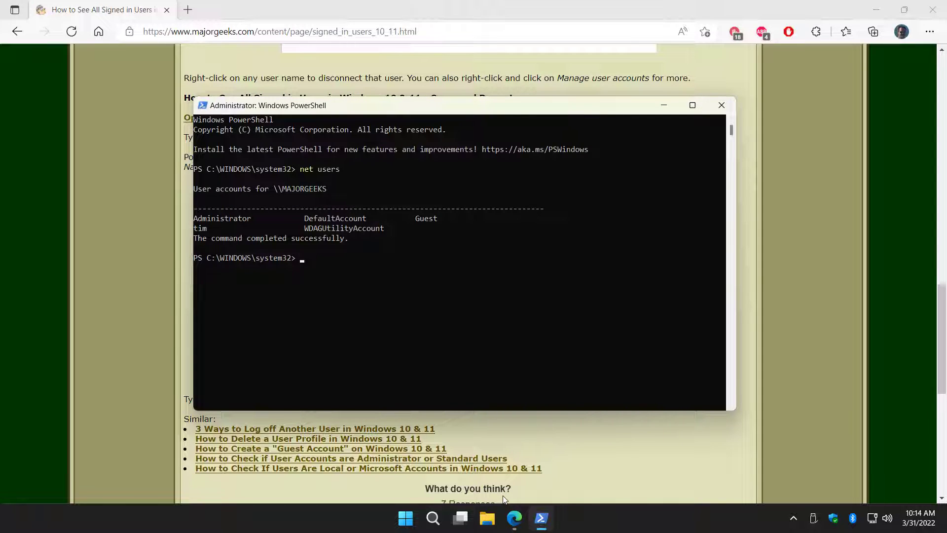
type("net usrer tim")
key("Return")
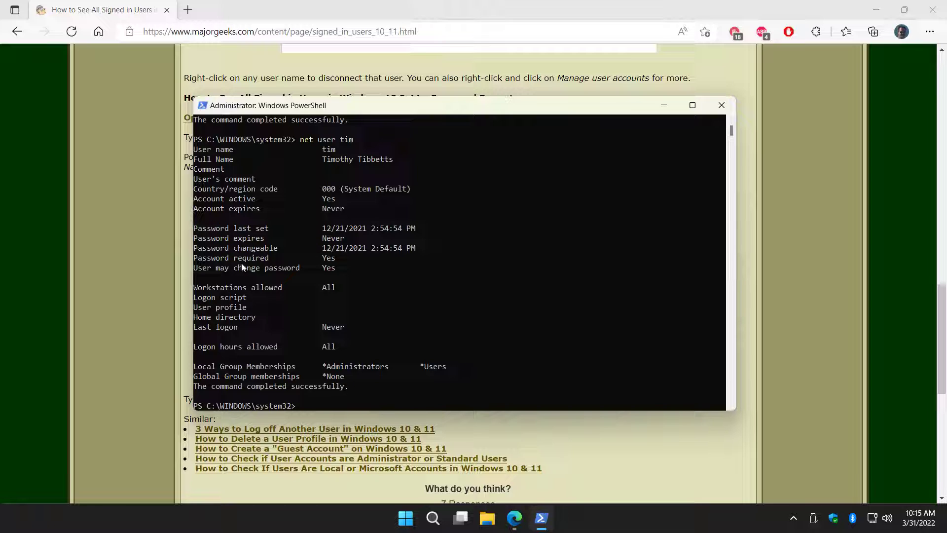
scroll(242, 264, "down", 2)
scroll(243, 268, "up", 6)
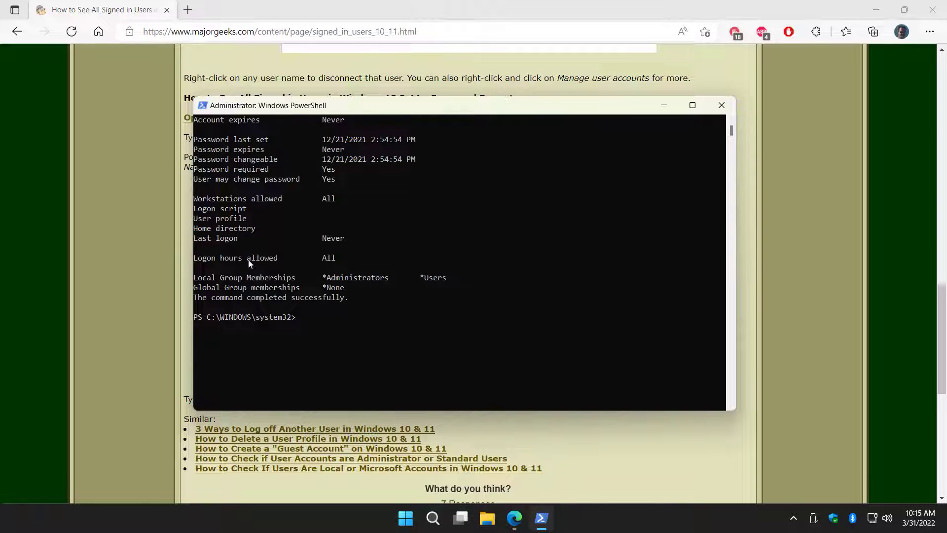
left_click(720, 106)
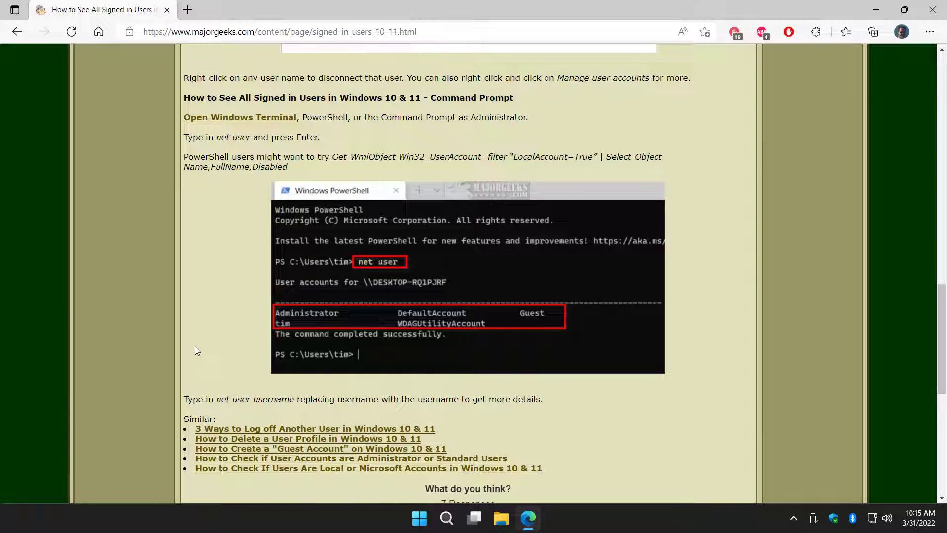
Scroll the article down through its methods and back up to the top.
scroll(209, 318, "up", 6)
scroll(209, 319, "up", 10)
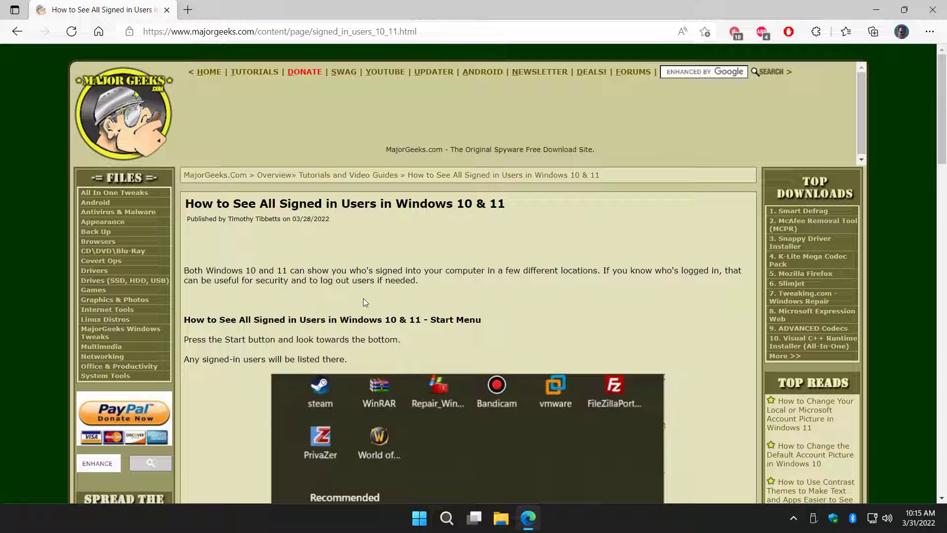
scroll(355, 292, "down", 10)
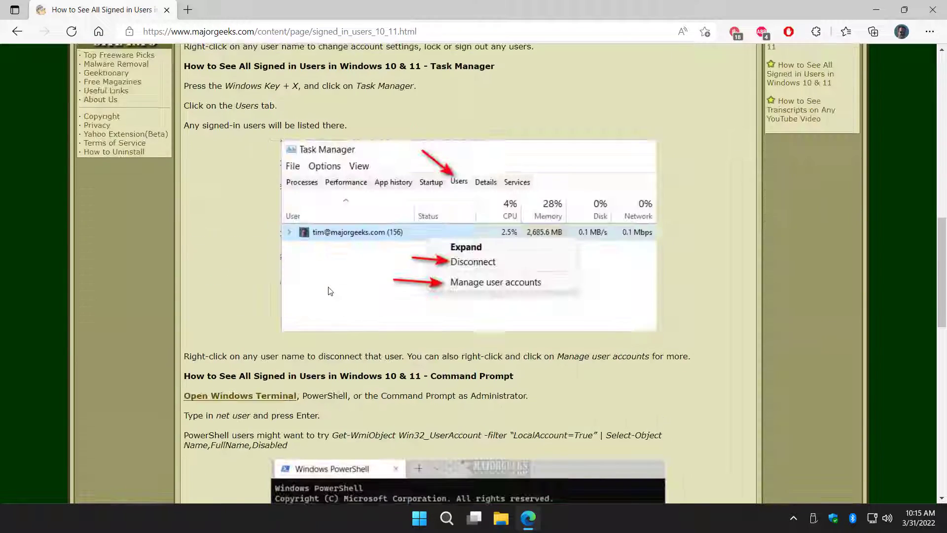
scroll(327, 290, "down", 3)
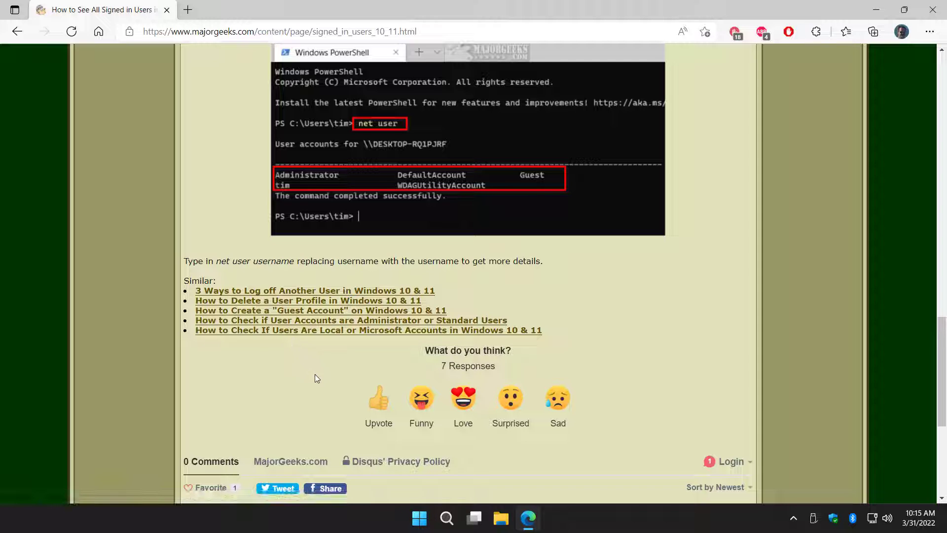
scroll(314, 373, "up", 5)
scroll(315, 372, "up", 10)
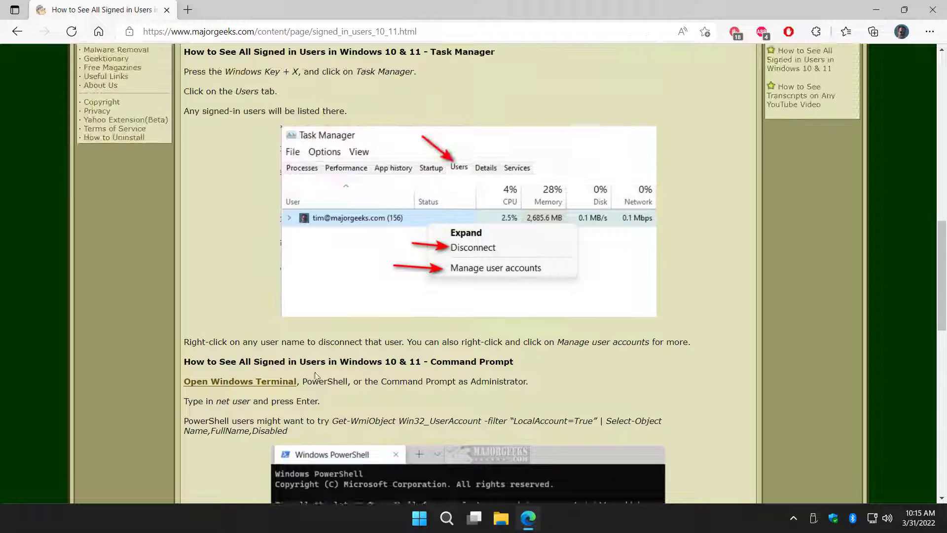
scroll(315, 368, "up", 4)
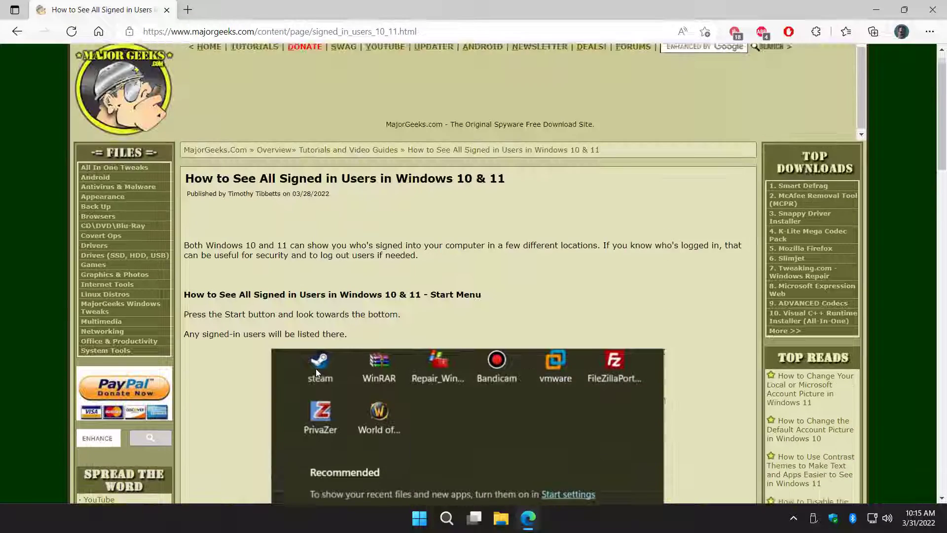